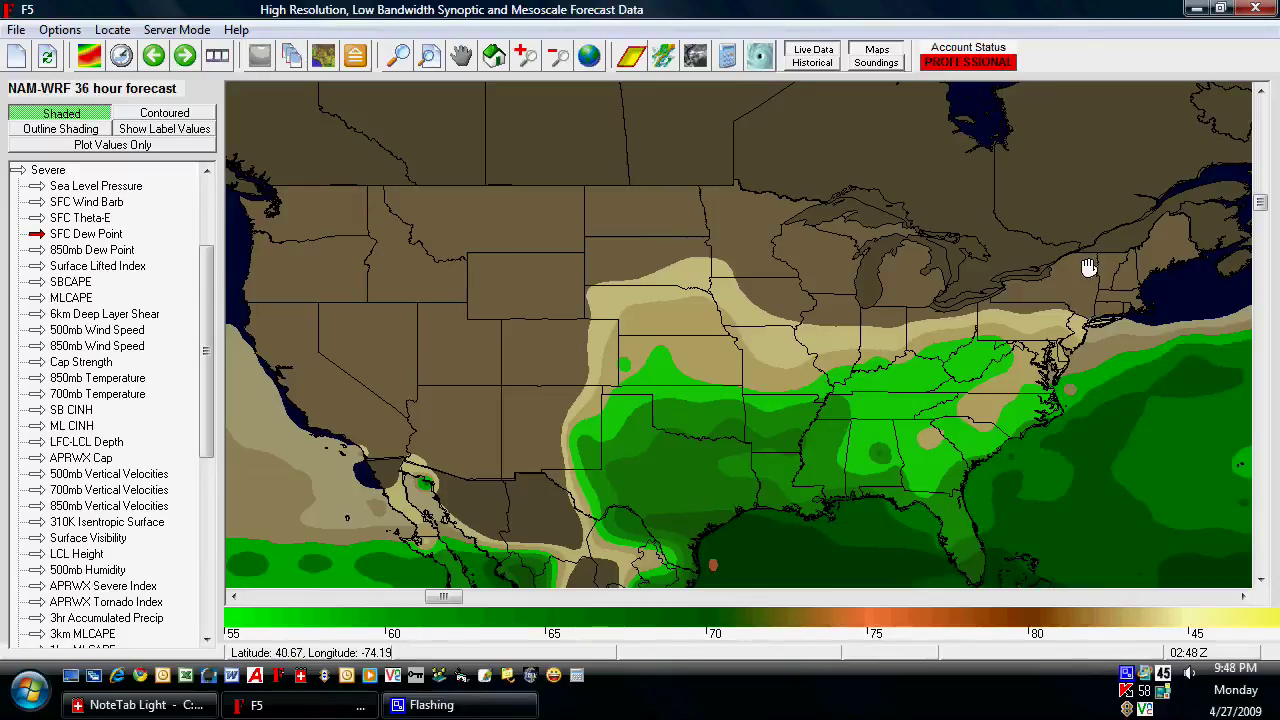
Step: Step the NAM-WRF surface dew point forecast forward hour by hour to the 60-hour map
key("Right")
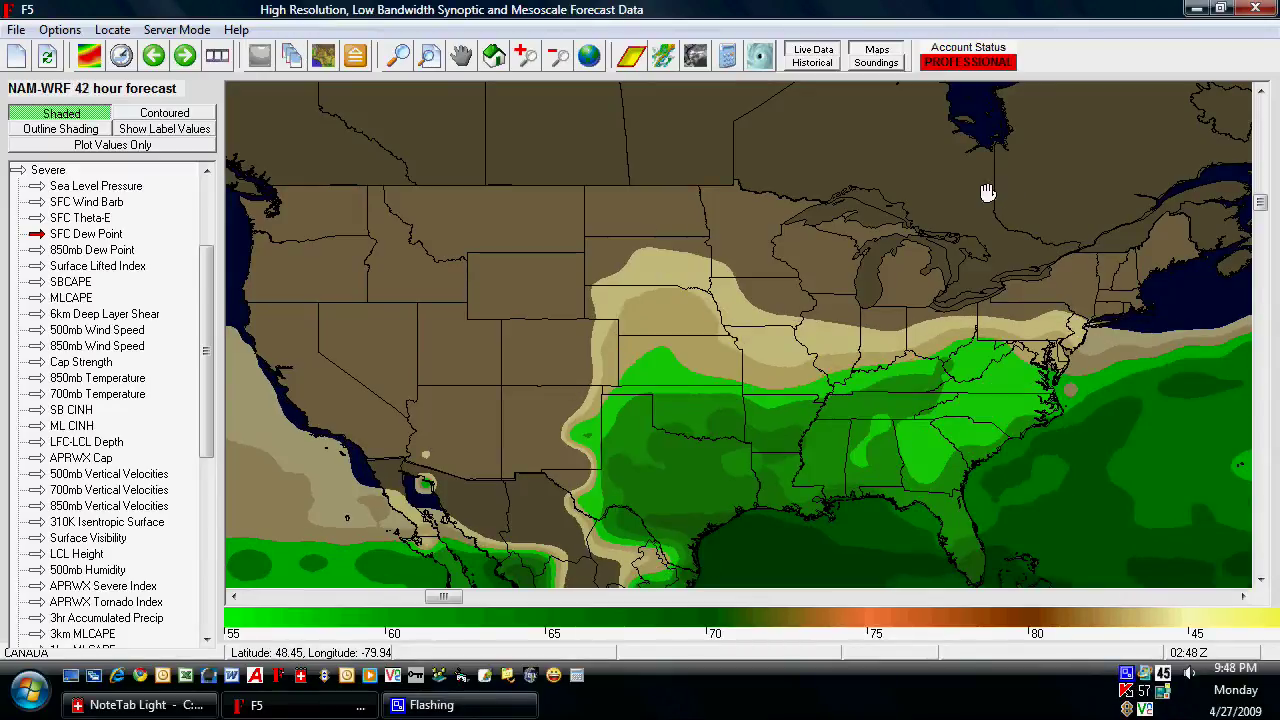
key("Right")
key("Right")
key("Right")
key("Right")
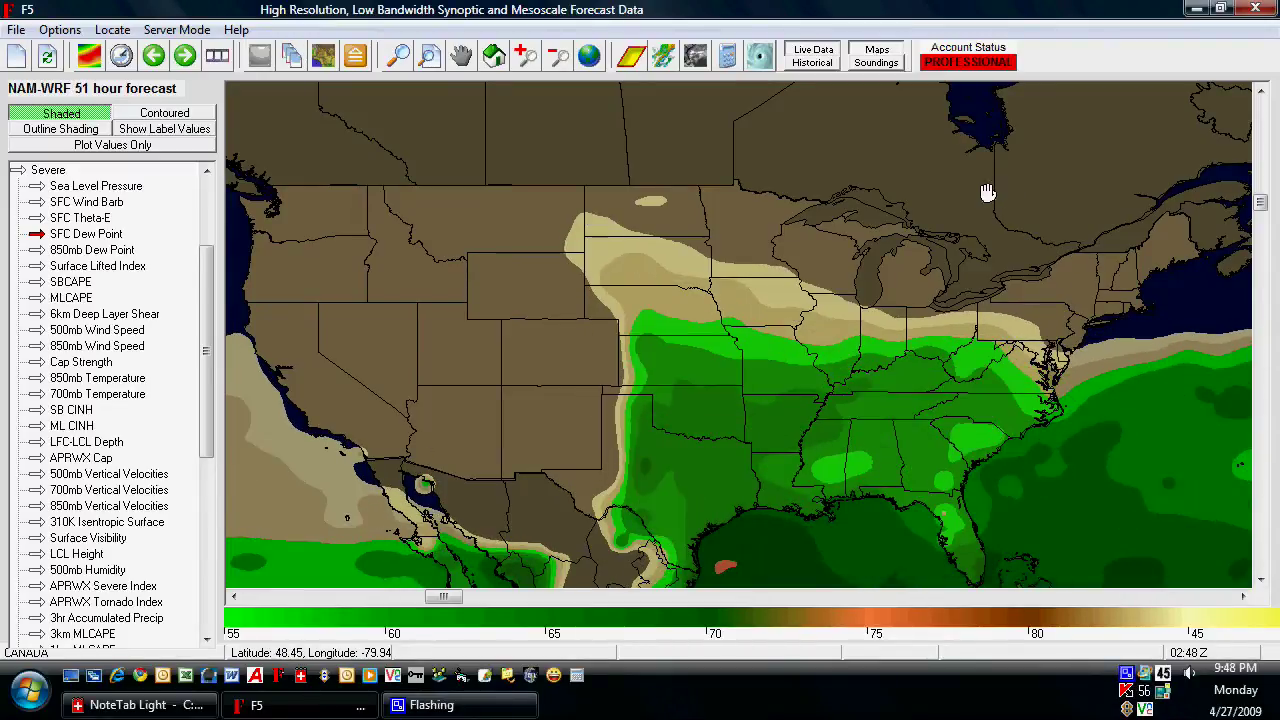
key("Right")
key("Right")
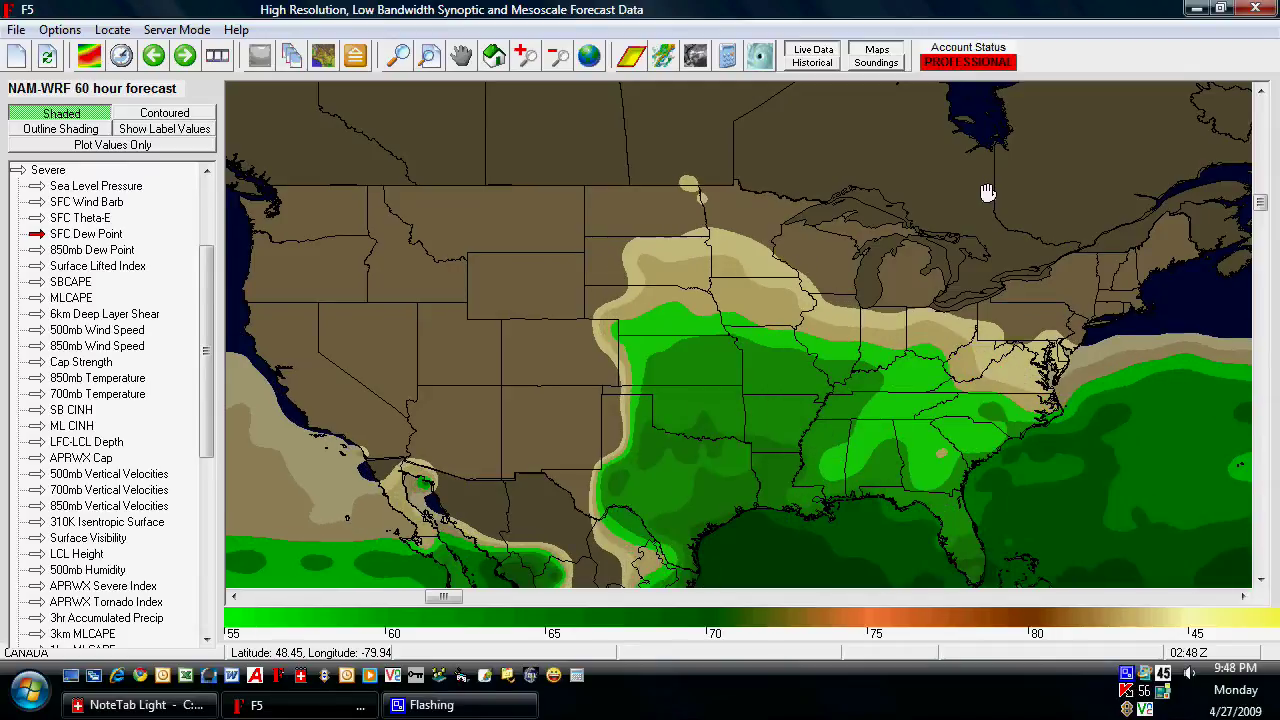
key("Right")
key("Right")
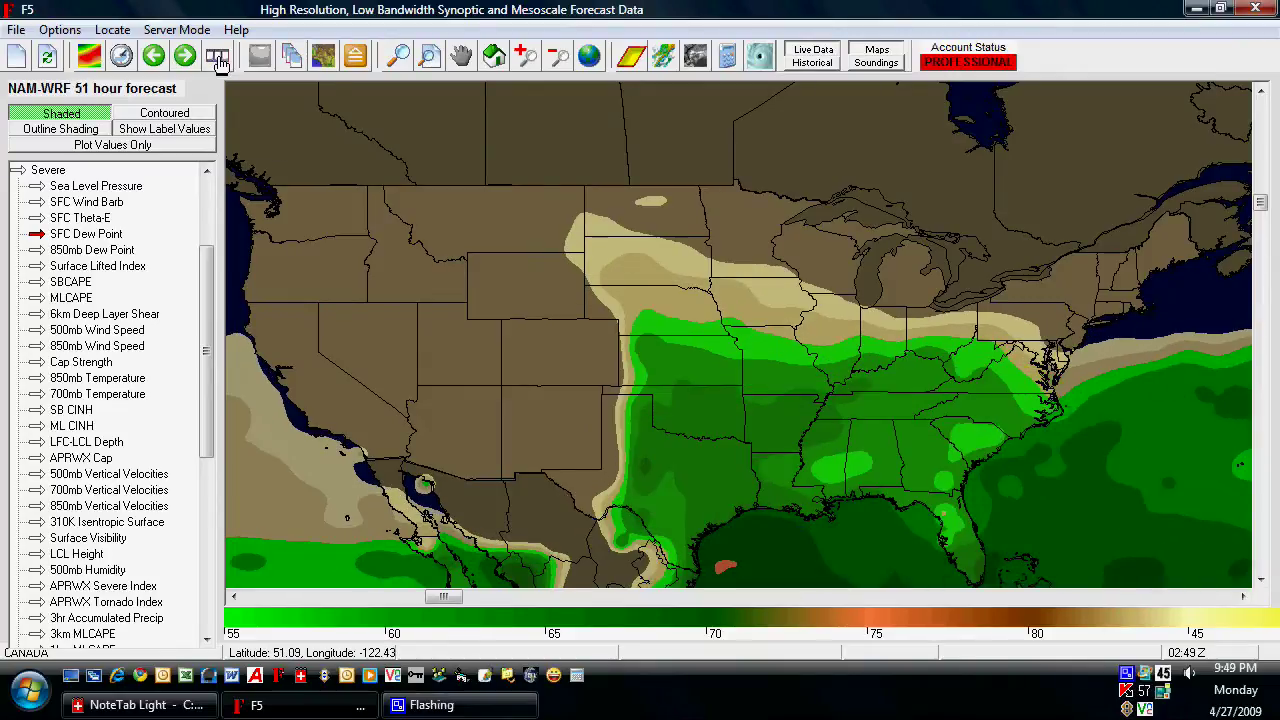
Step: Stop the dew point animation loop and clear the shading to leave the bare US base map
left_click(217, 55)
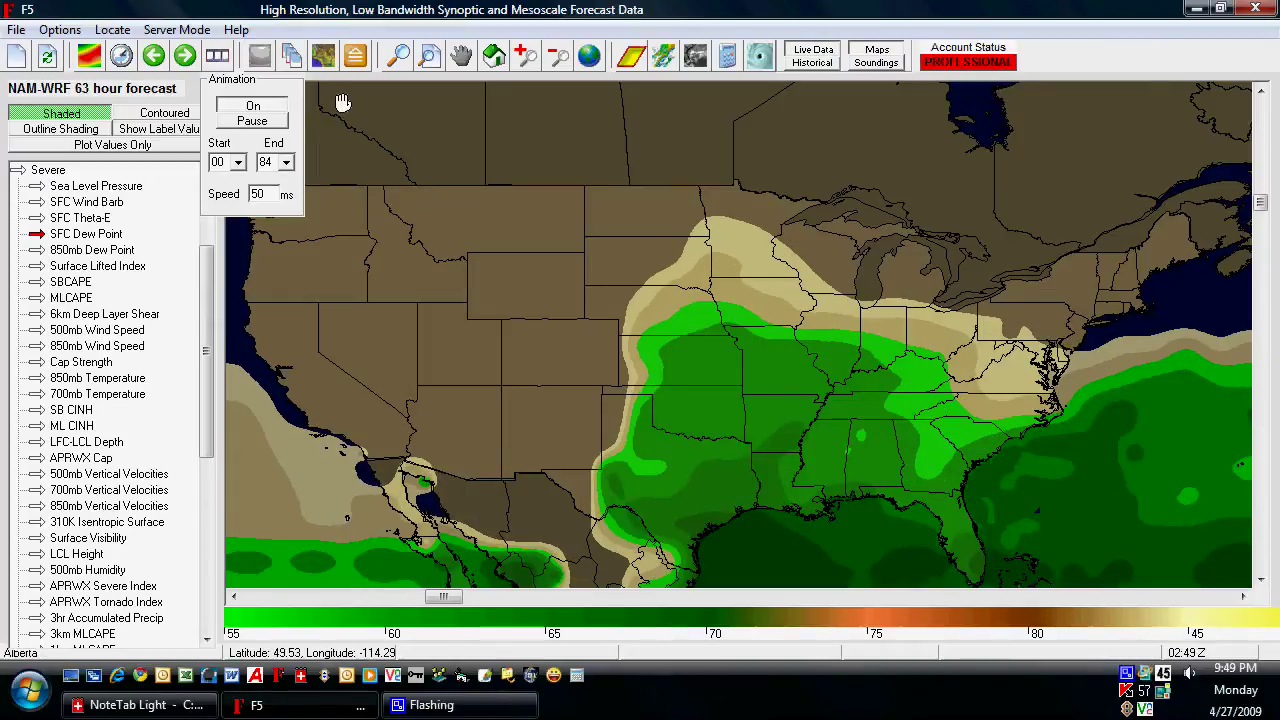
left_click(257, 113)
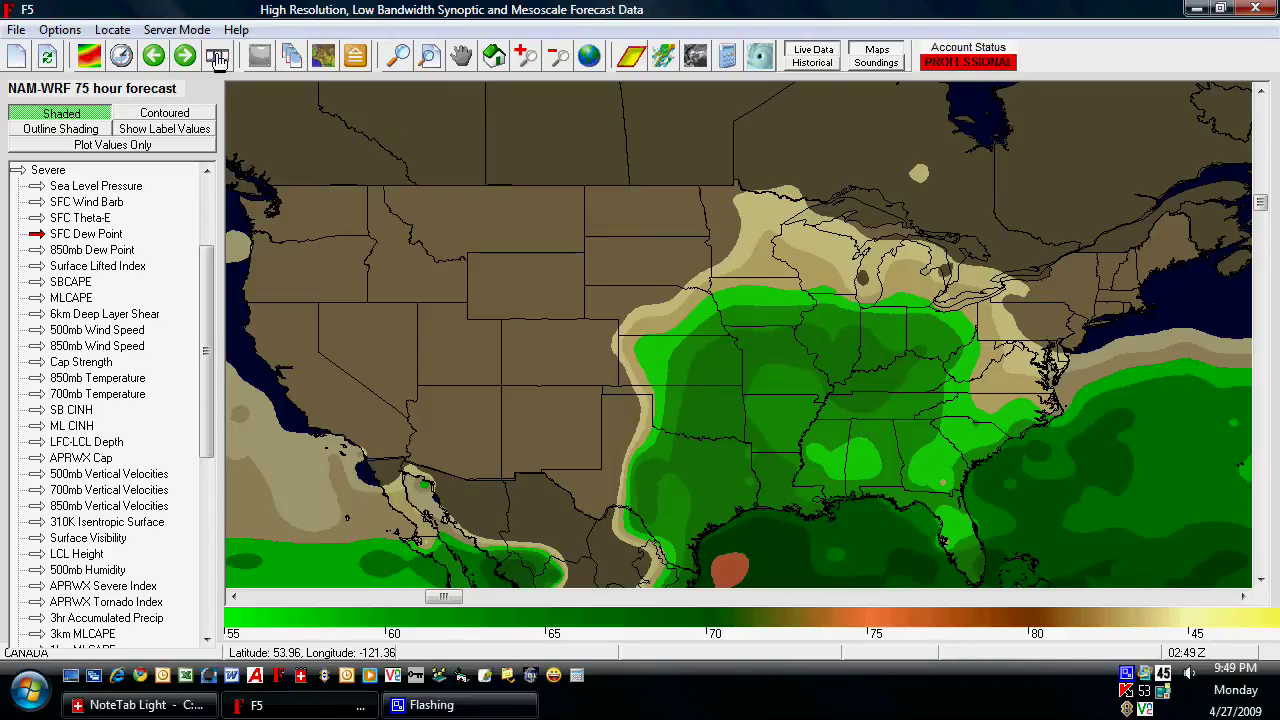
left_click(18, 56)
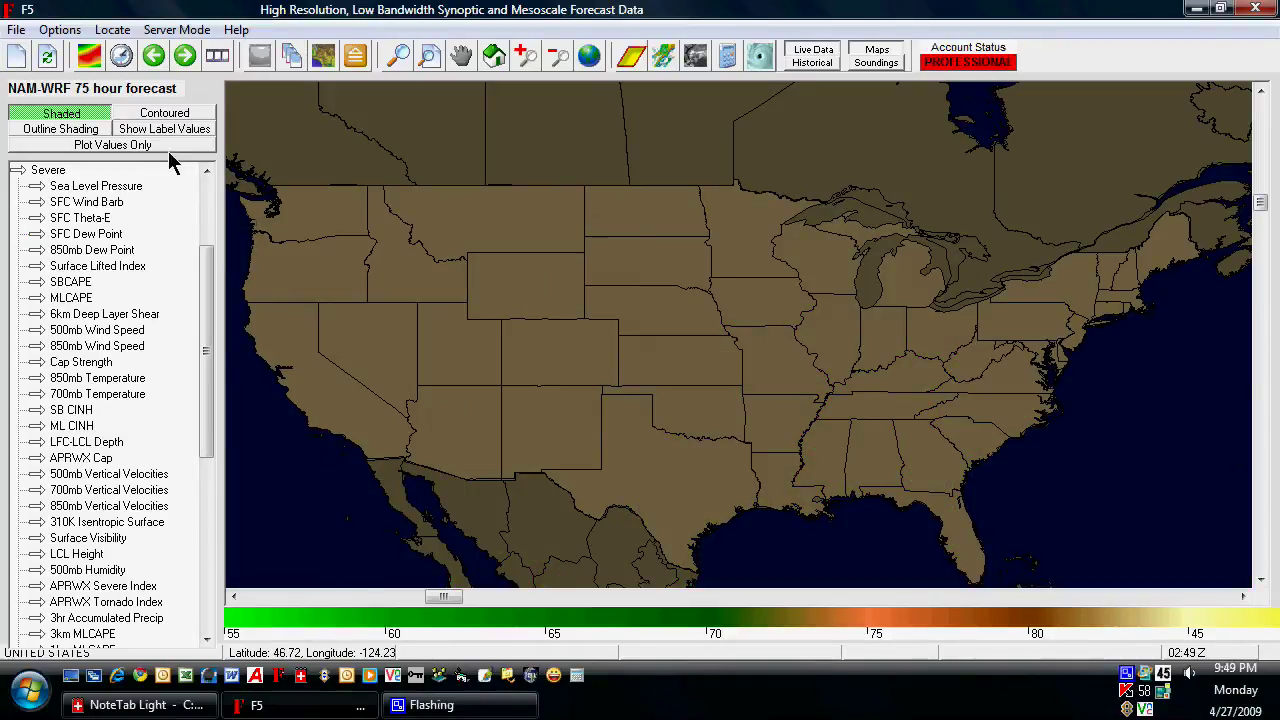
Step: Plot the NAM-WRF 300mb Wind Speed field in knots from the Shear parameter group
left_click(88, 58)
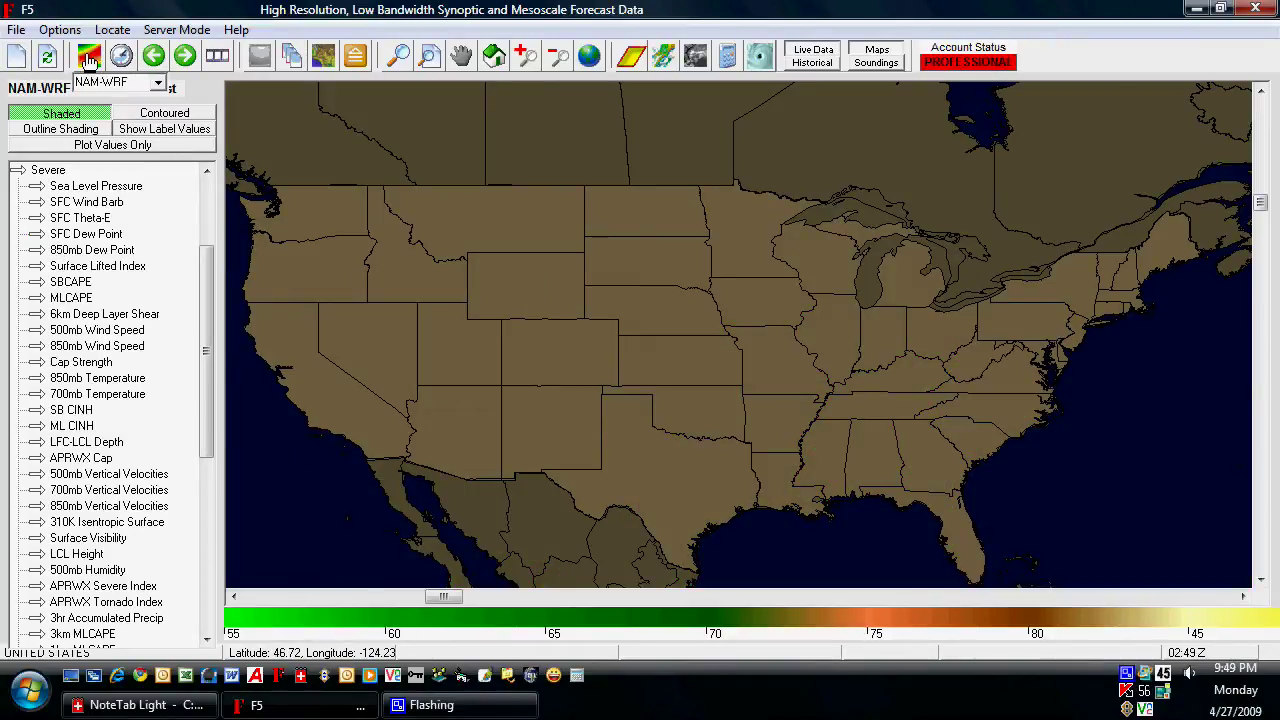
left_click(121, 58)
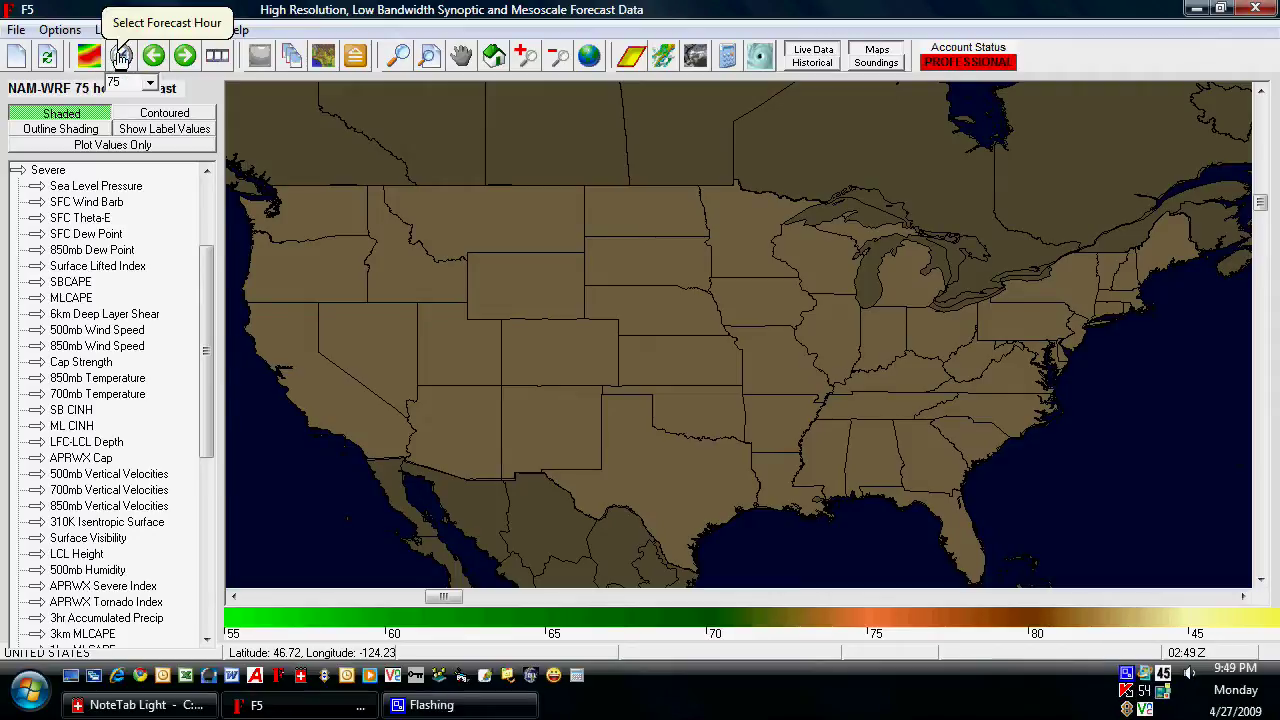
left_click(119, 58)
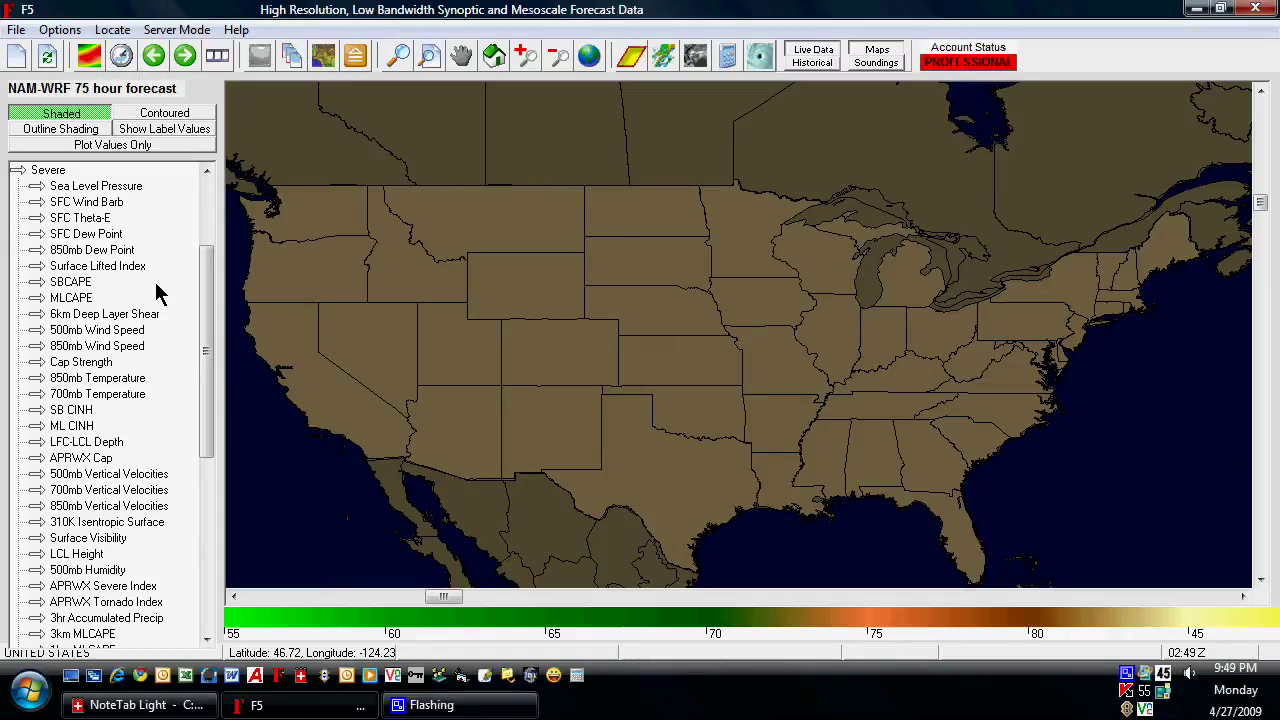
left_click(48, 172)
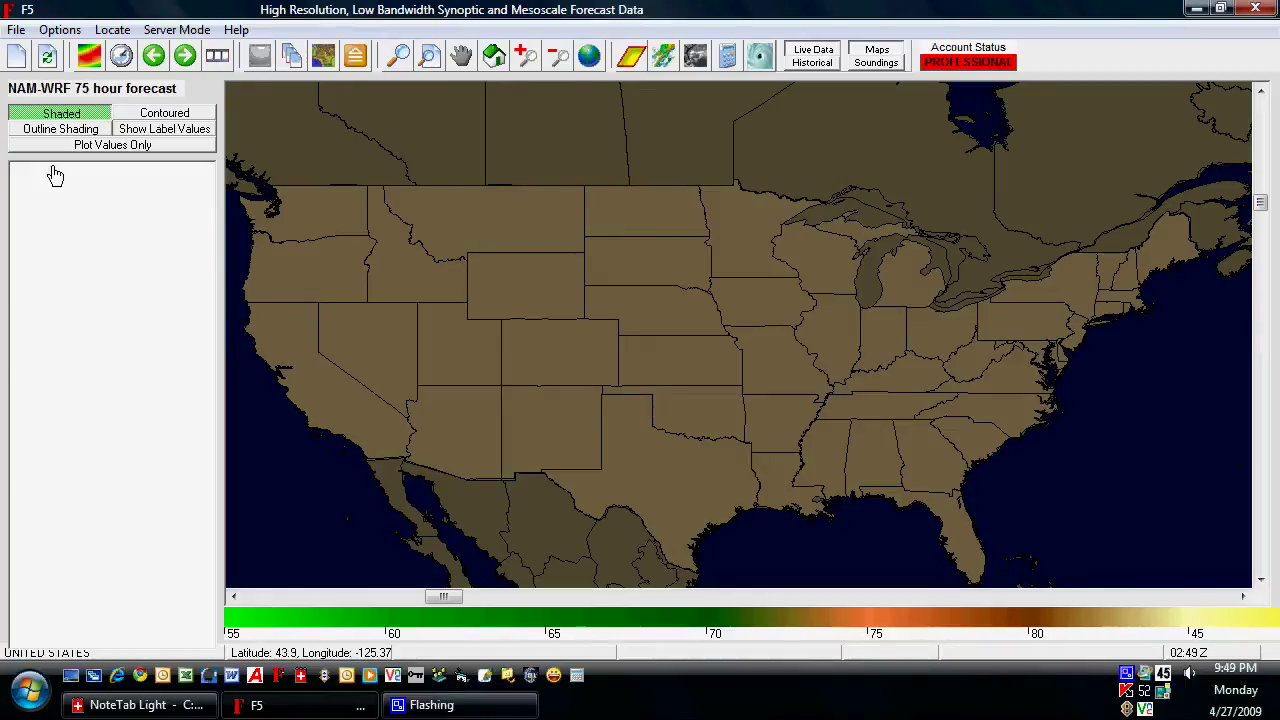
left_click(108, 396)
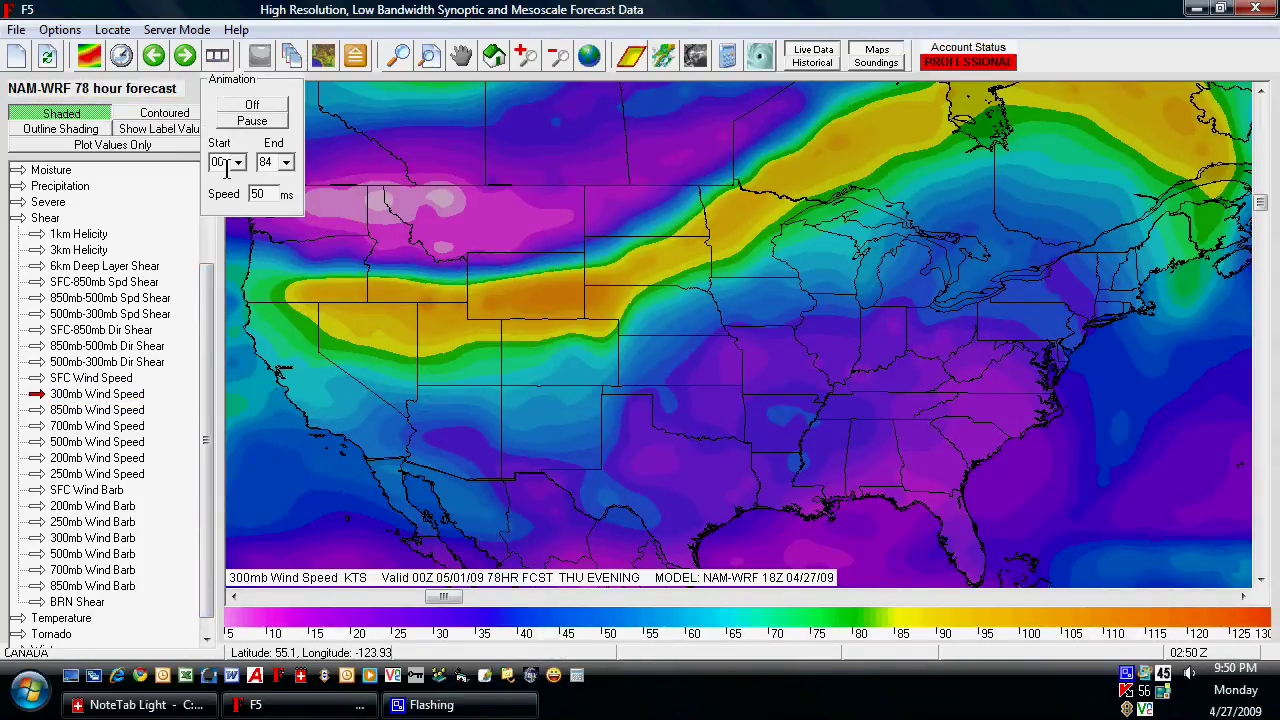
Step: Set the animation range to start at hour 24 and end at hour 48
left_click(264, 163)
key("Tab")
left_click(240, 161)
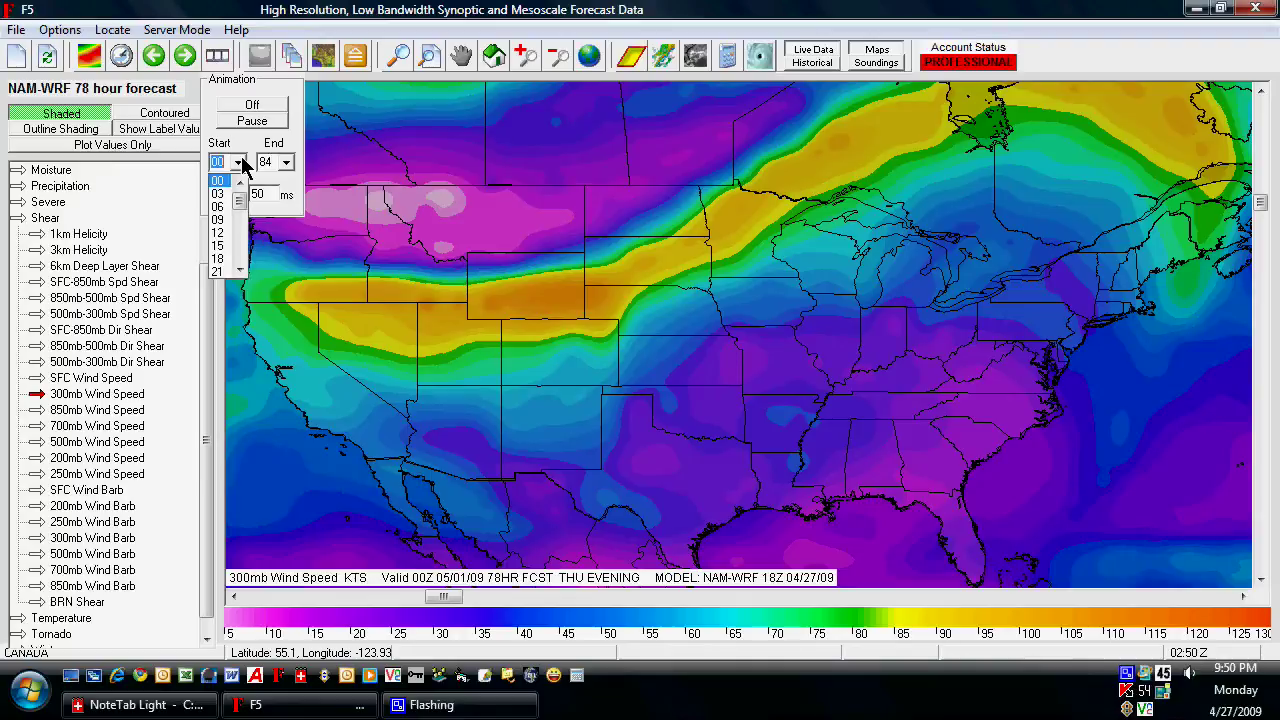
left_click_drag(240, 192, 290, 240)
left_click(226, 200)
left_click(285, 163)
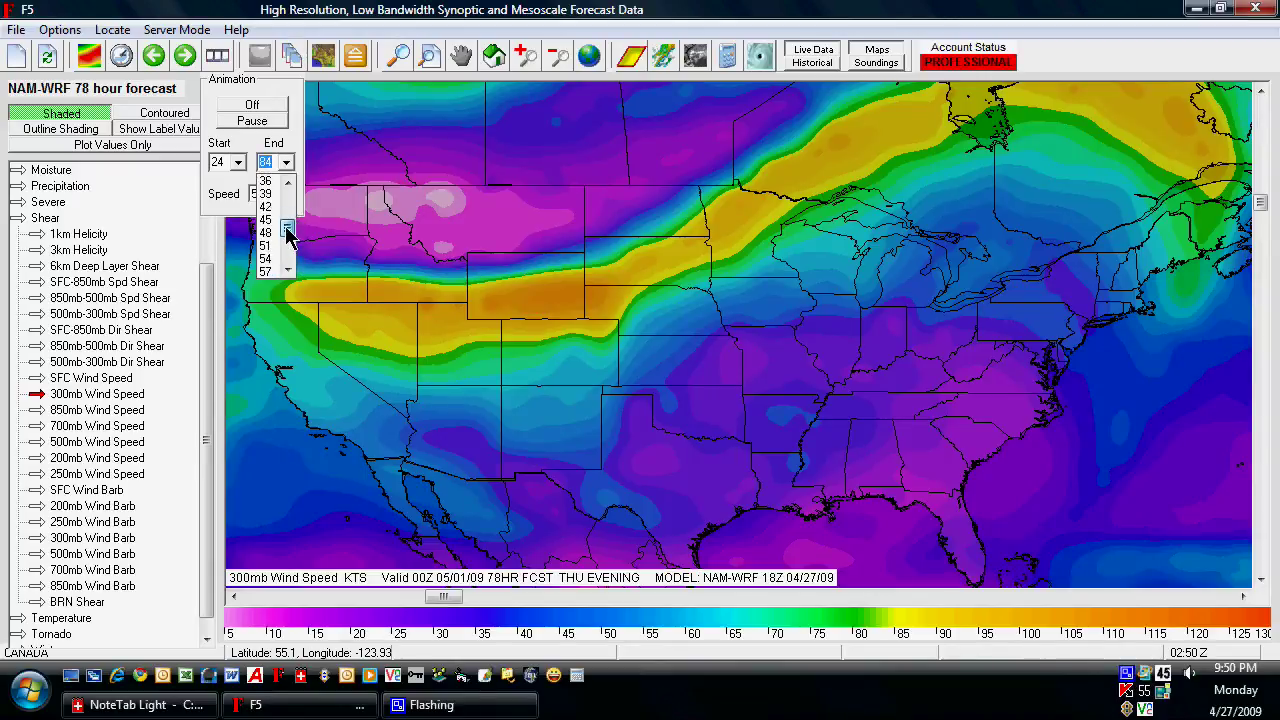
left_click(266, 232)
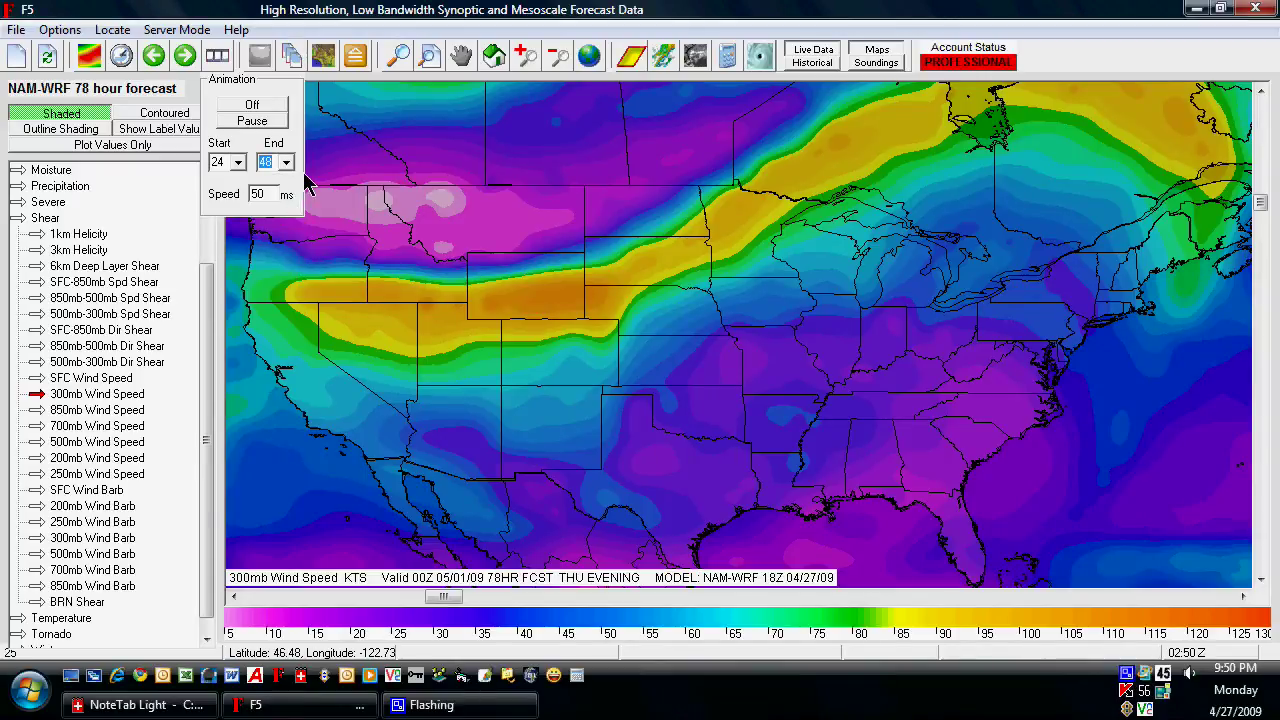
Step: Reset the animation range to hours 00 through 84 and turn animation on
left_click(237, 162)
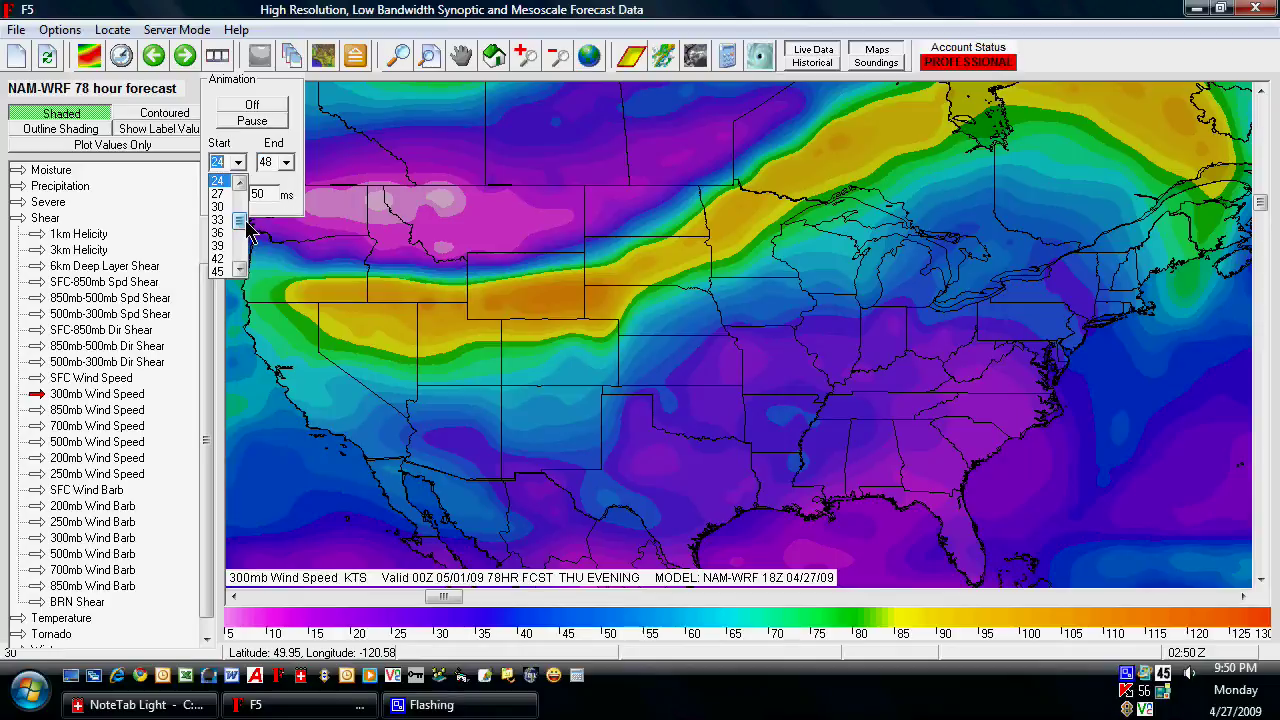
left_click(218, 180)
left_click(286, 162)
left_click_drag(287, 215, 288, 252)
left_click(268, 272)
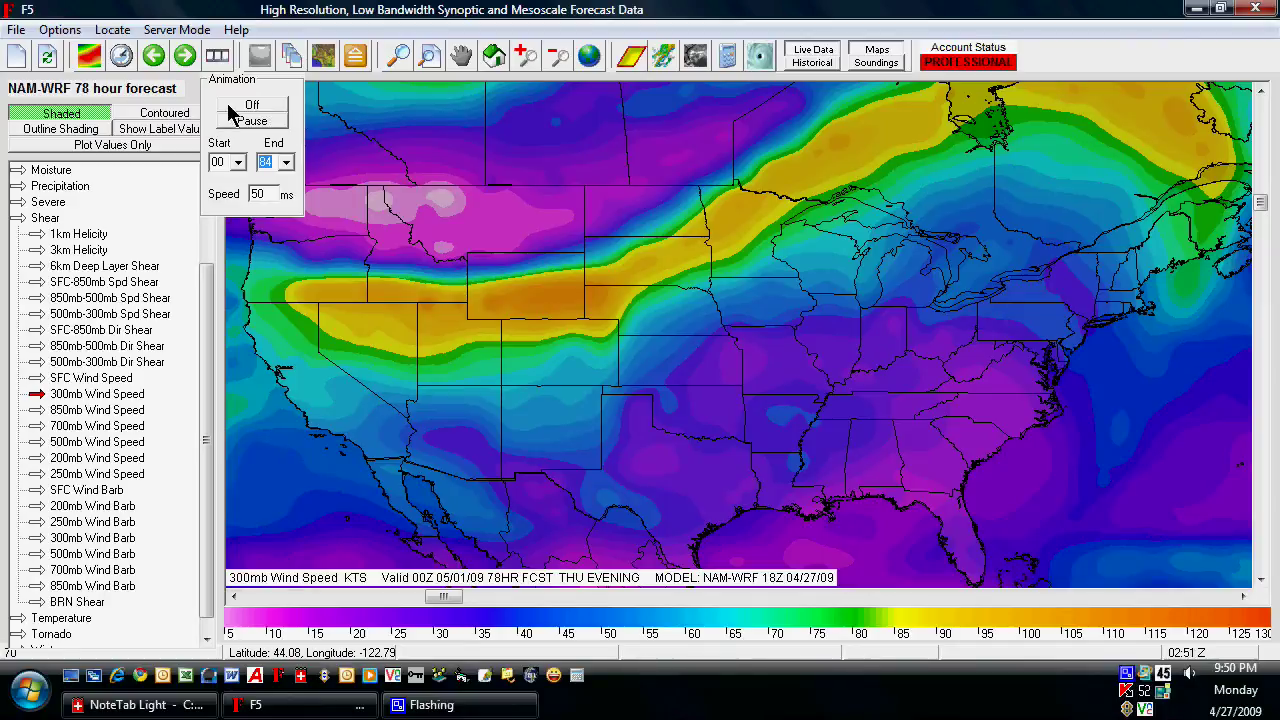
left_click(266, 104)
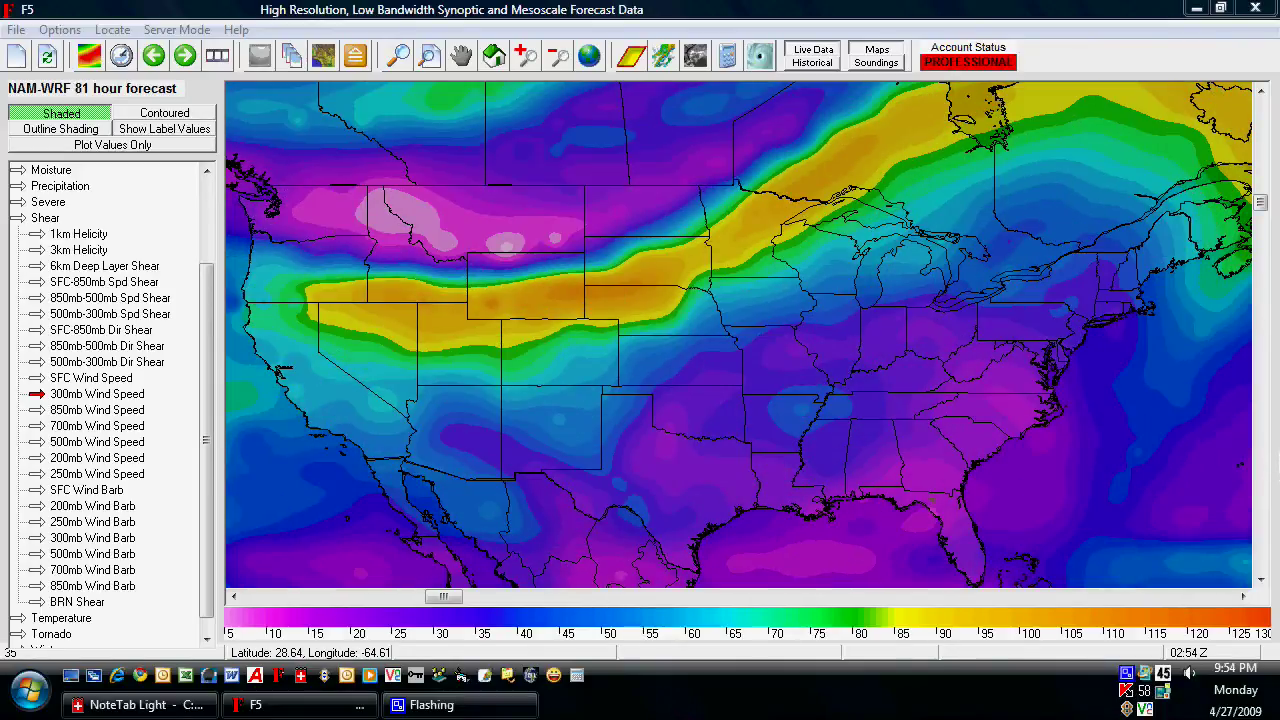
left_click(217, 55)
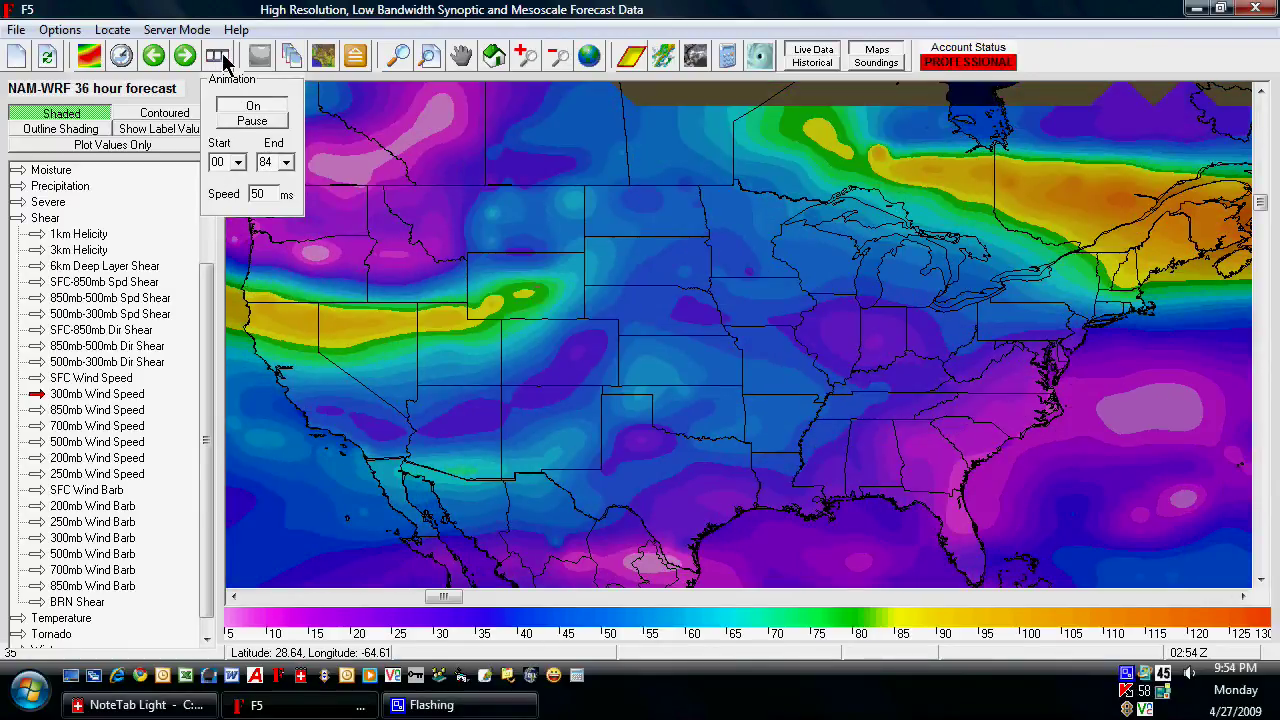
left_click(315, 10)
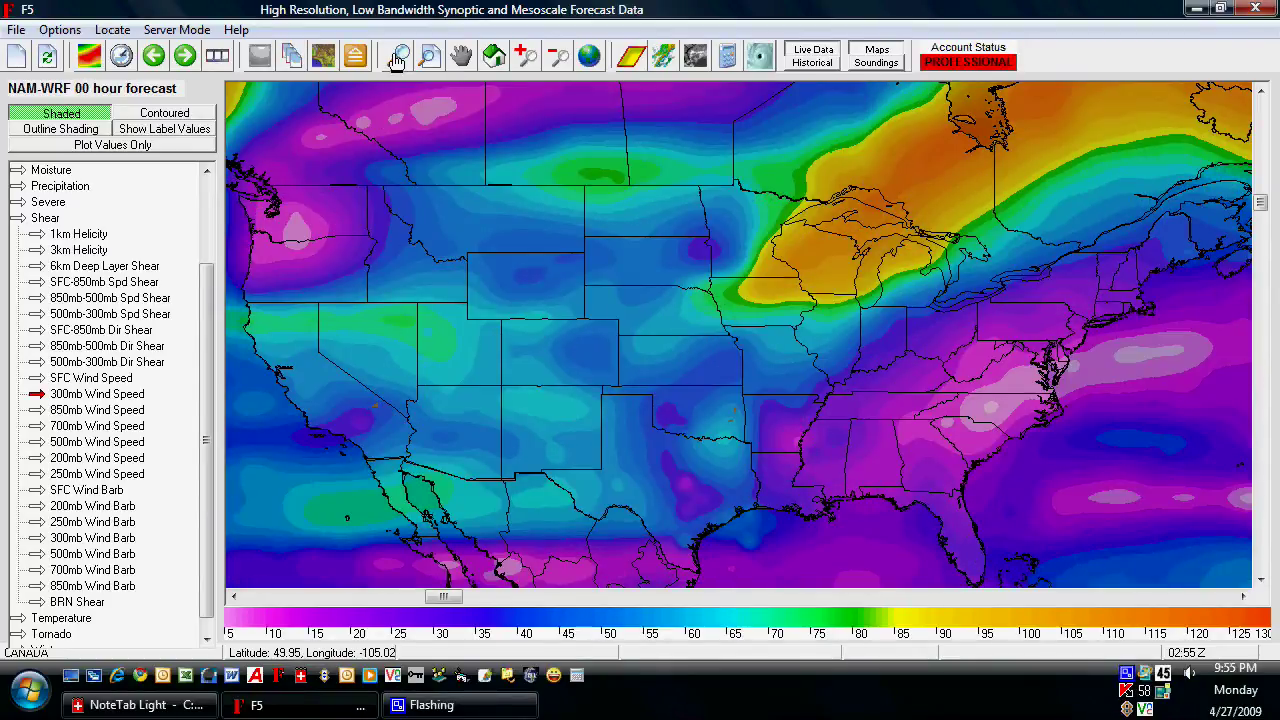
Step: Zoom in on the upper Midwest and Great Lakes, stepping to 30 hours then back to 24
left_click(397, 57)
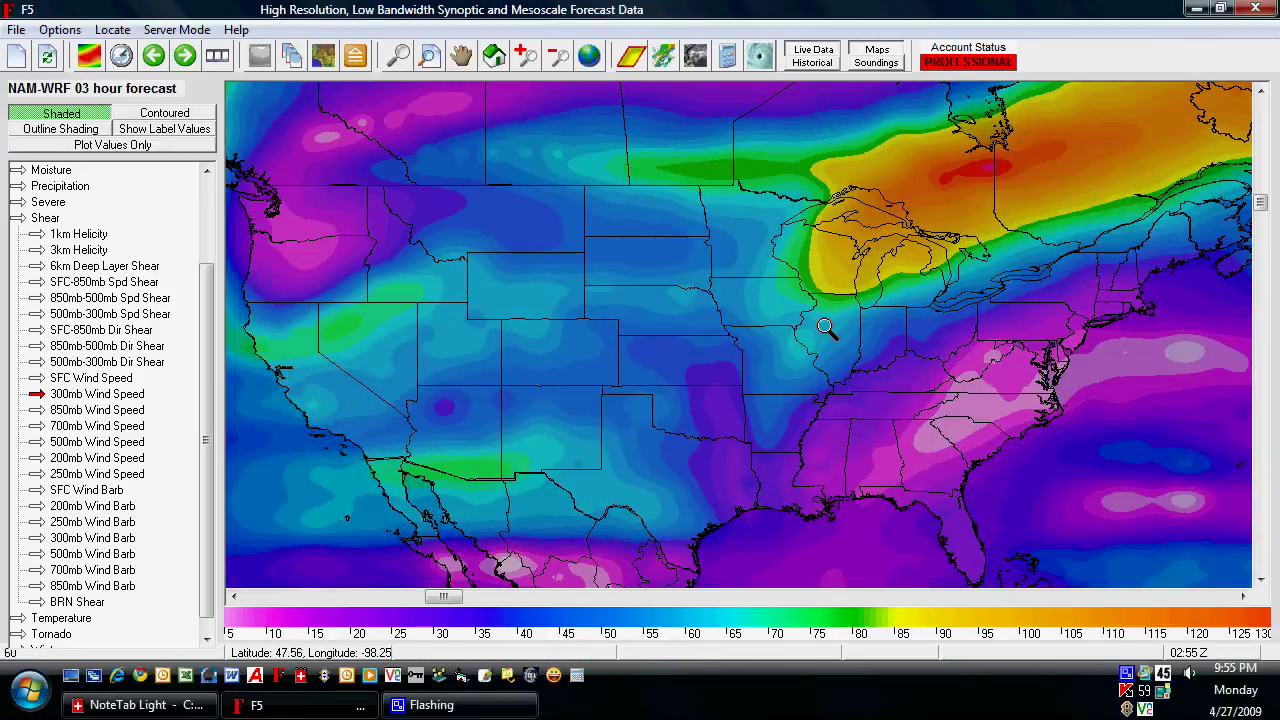
left_click(916, 362)
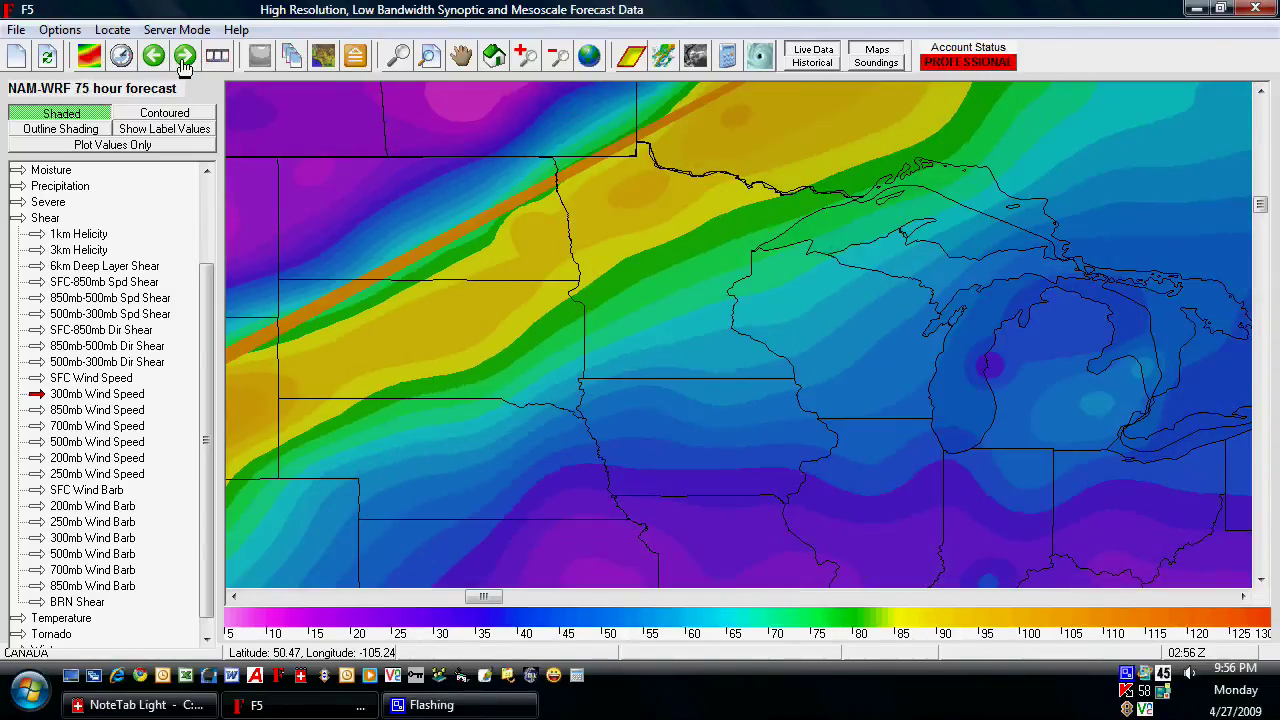
left_click(184, 60)
left_click(184, 60)
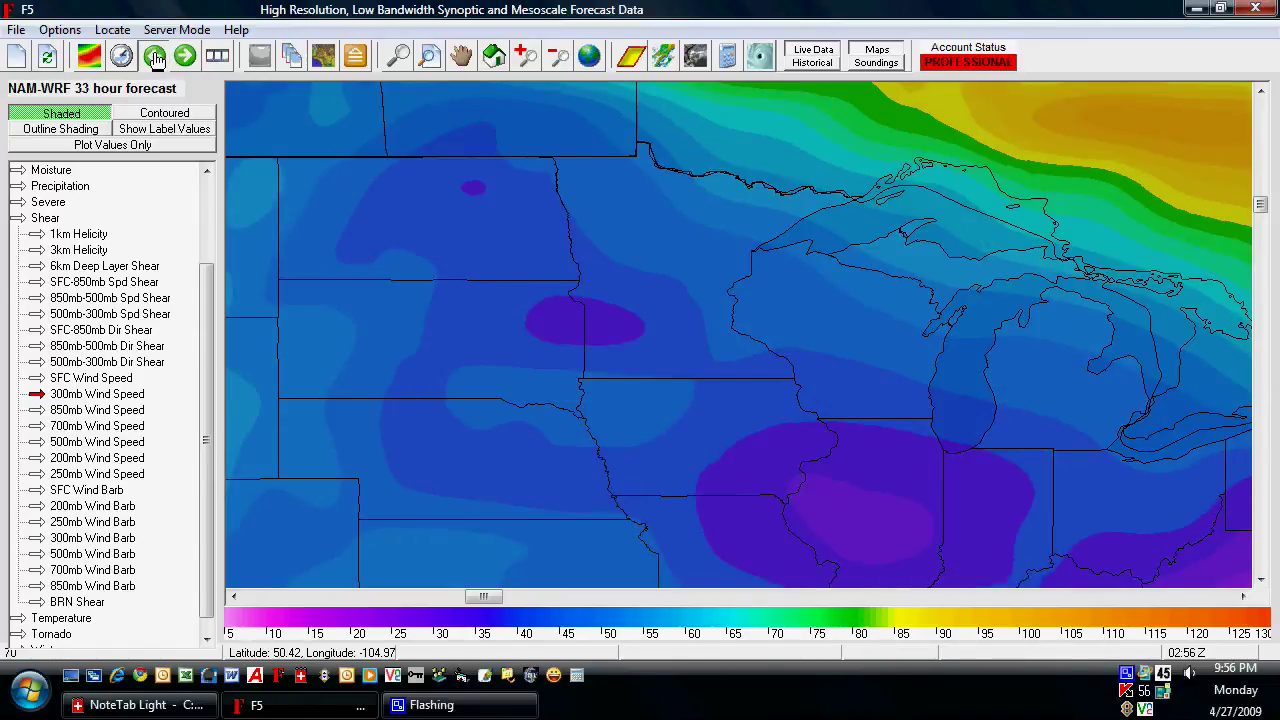
left_click(155, 58)
left_click(155, 58)
Step: Return to the 24-hour forecast, zoom out to the whole US and pan it to centre
left_click(155, 58)
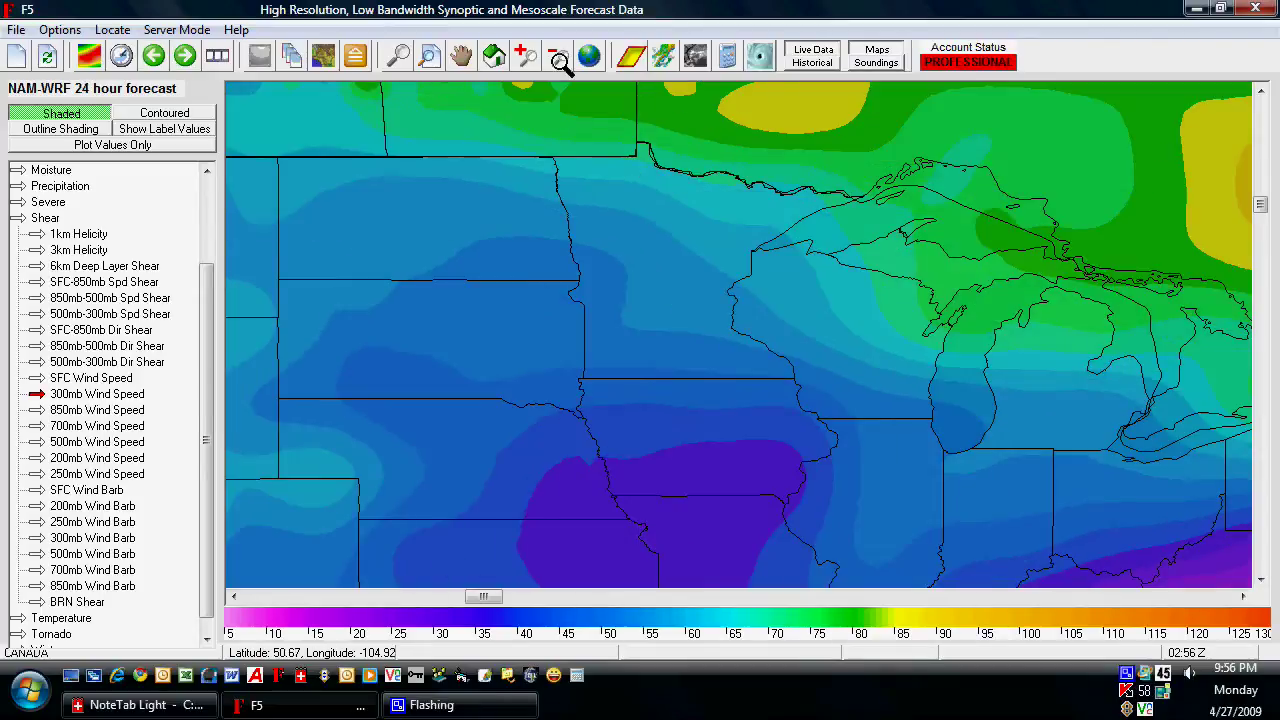
left_click(557, 58)
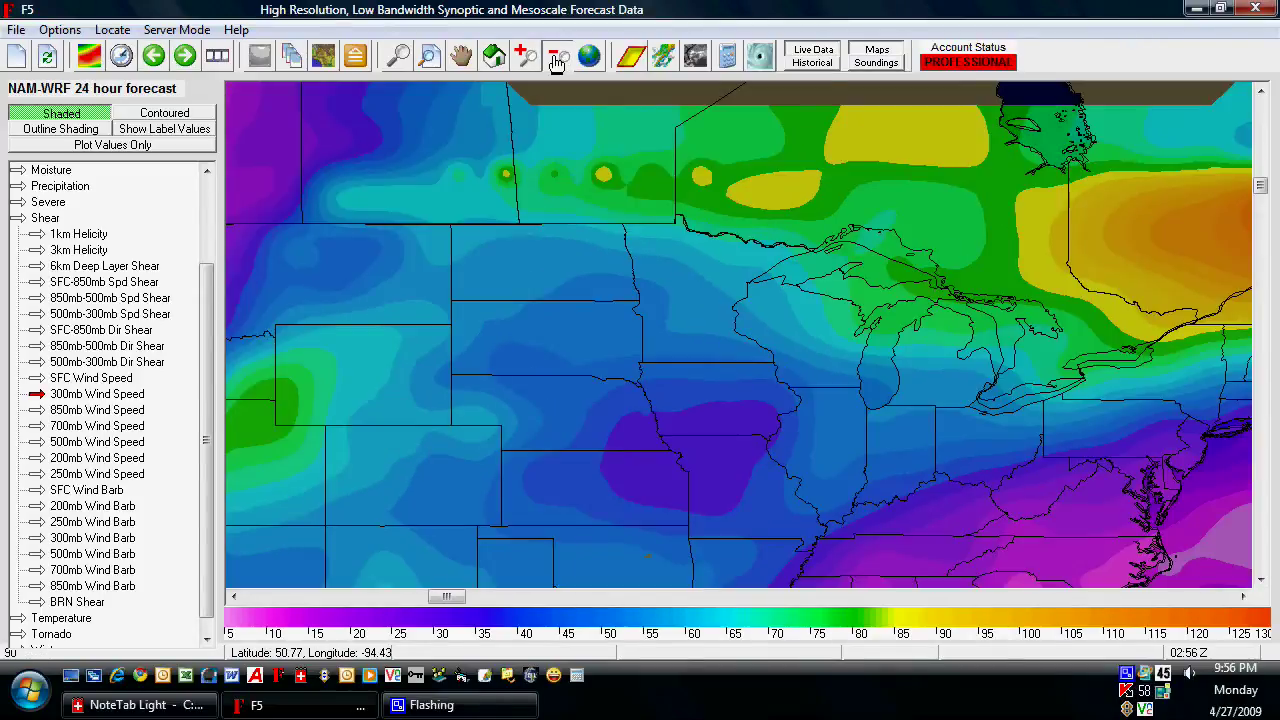
left_click(557, 58)
left_click(461, 56)
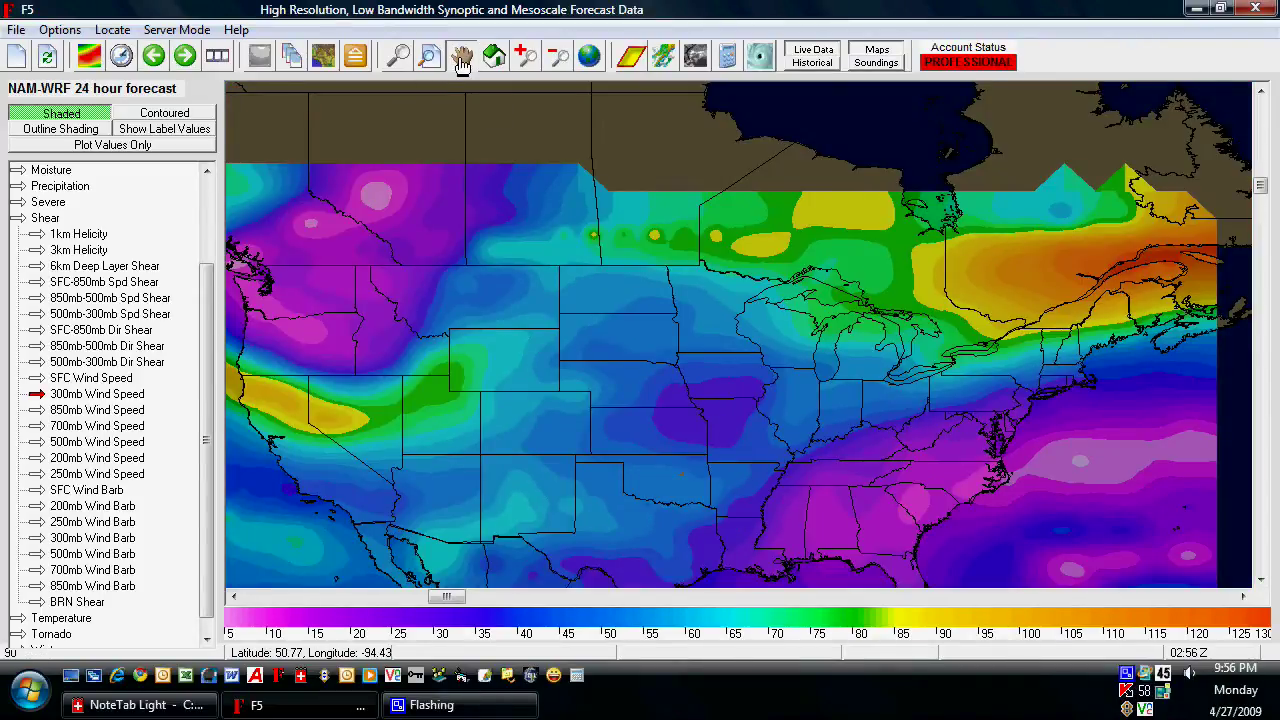
left_click_drag(600, 471, 665, 357)
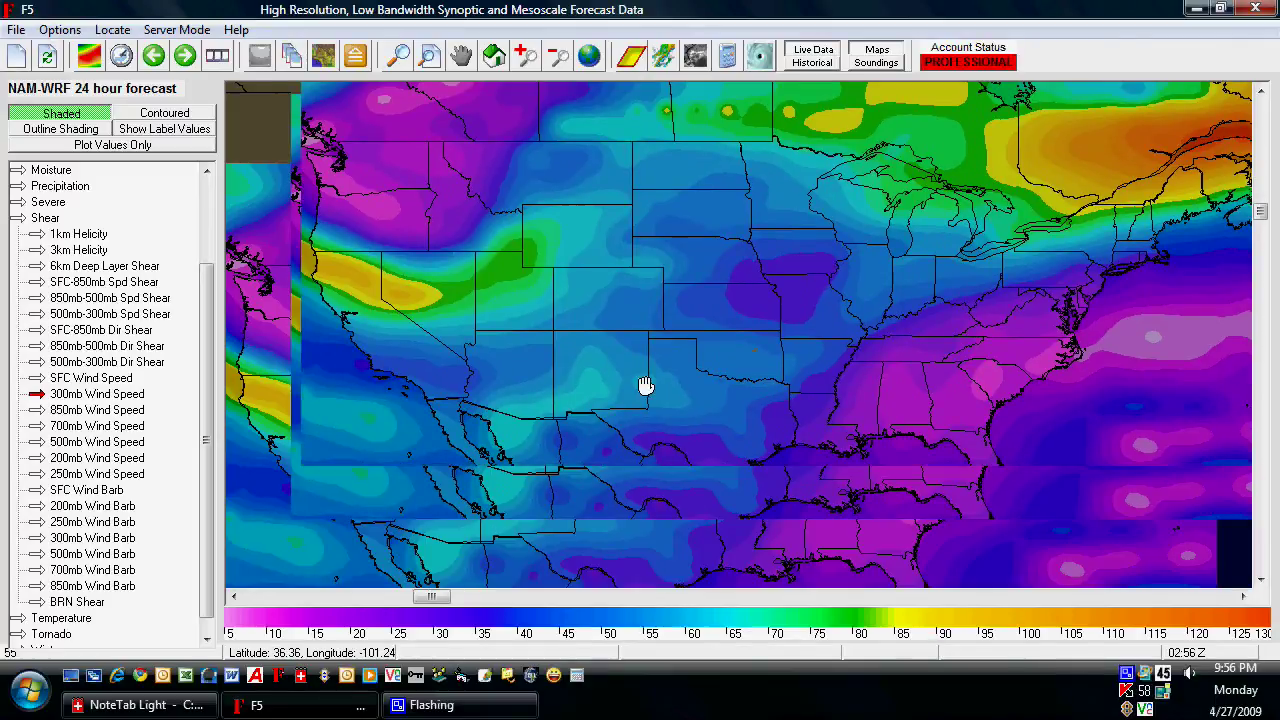
left_click_drag(571, 294, 578, 352)
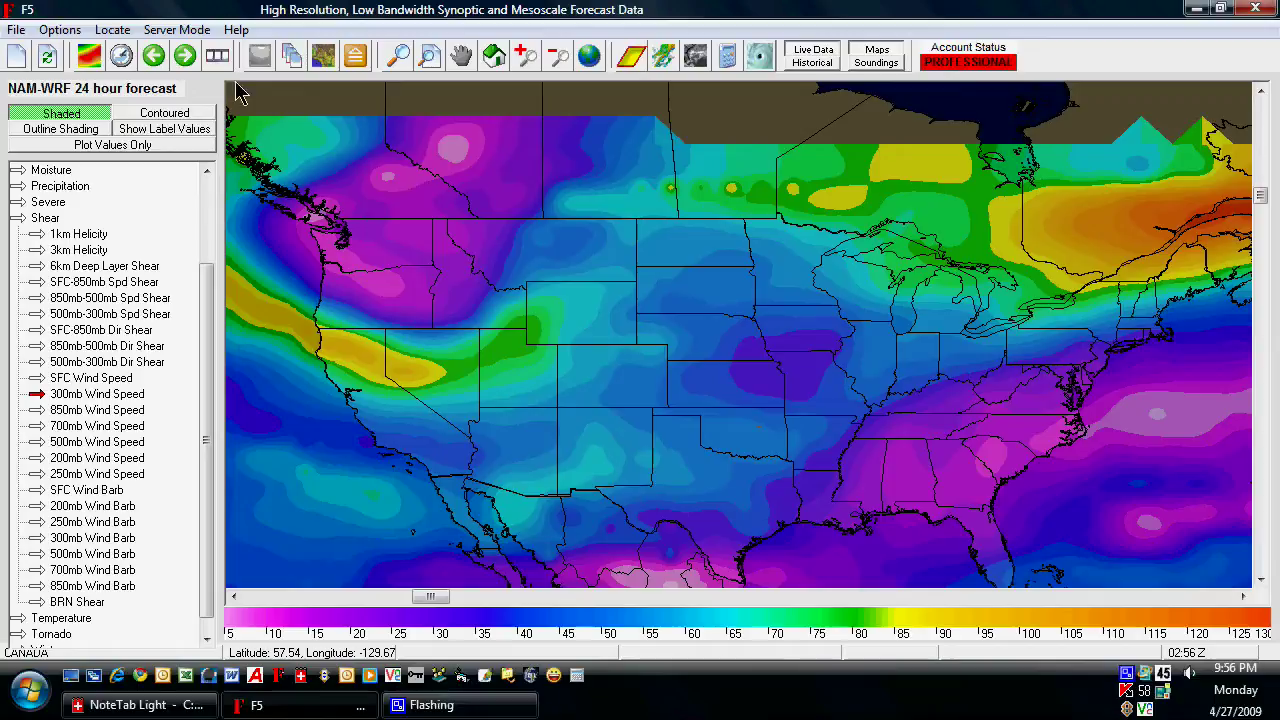
Step: Resume the paused 00-84 hour 300mb wind speed animation and recheck its settings
left_click(216, 62)
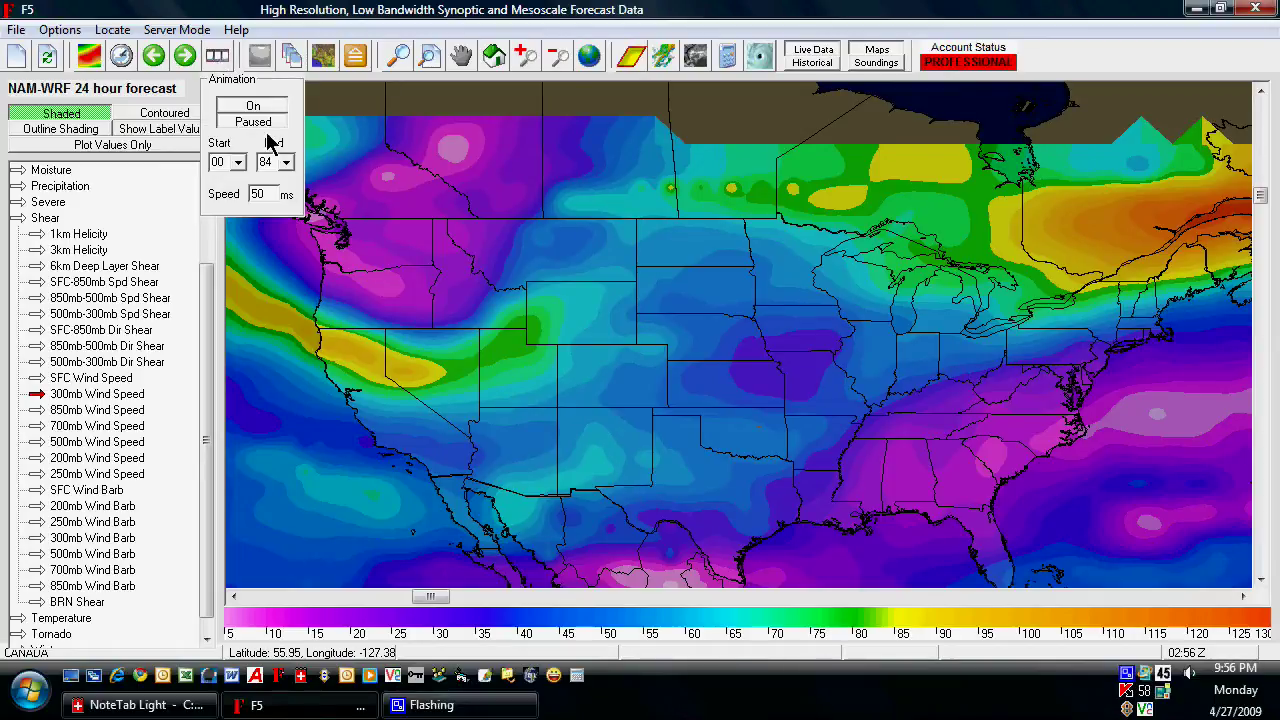
left_click(268, 128)
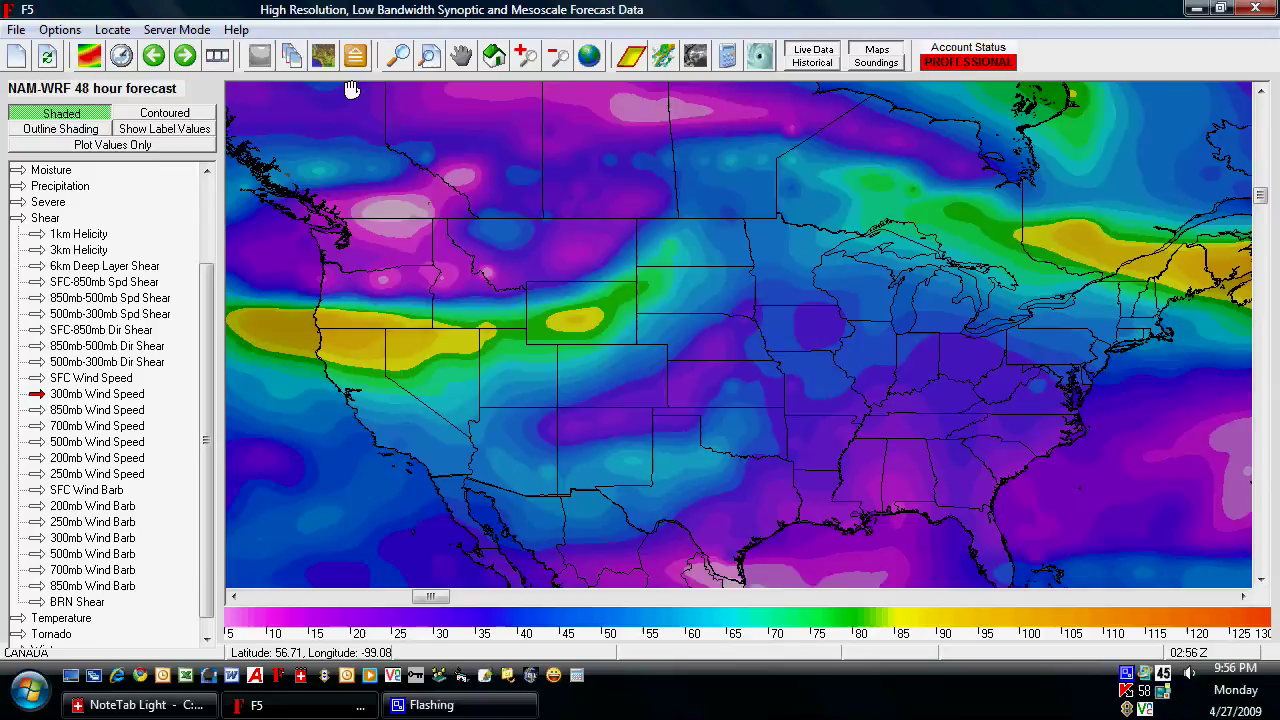
left_click(222, 58)
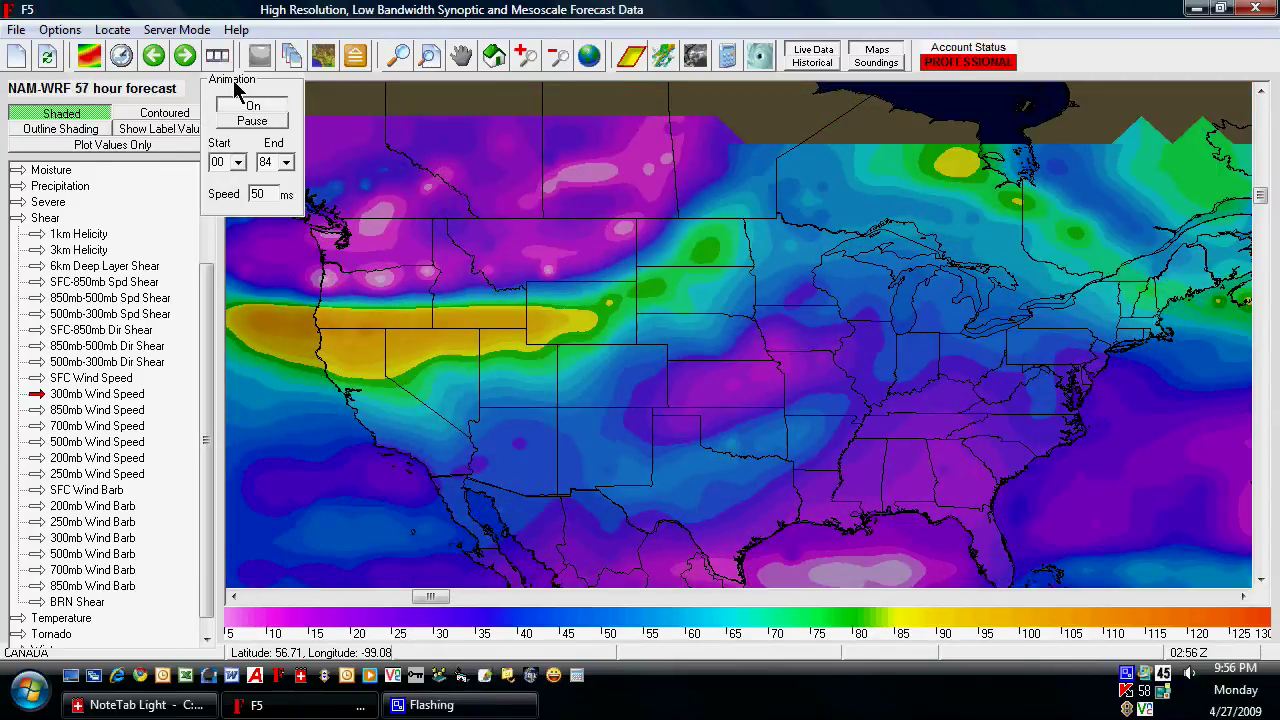